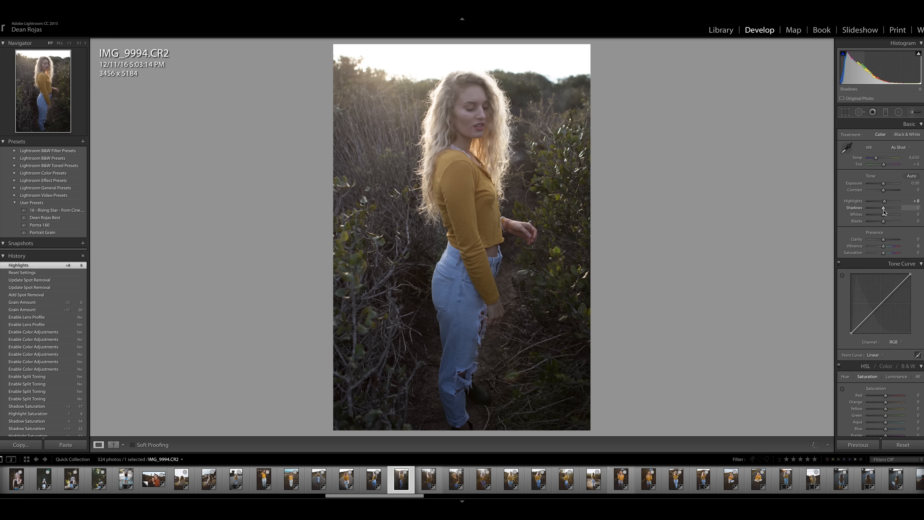
- Set Shadows to +6, Whites to +43, Blacks to -24, Highlights to +15, Contrast to +17 and Clarity to -10
mouse_move(884, 207)
left_mouse_down()
mouse_move(890, 215)
mouse_move(880, 222)
left_mouse_up()
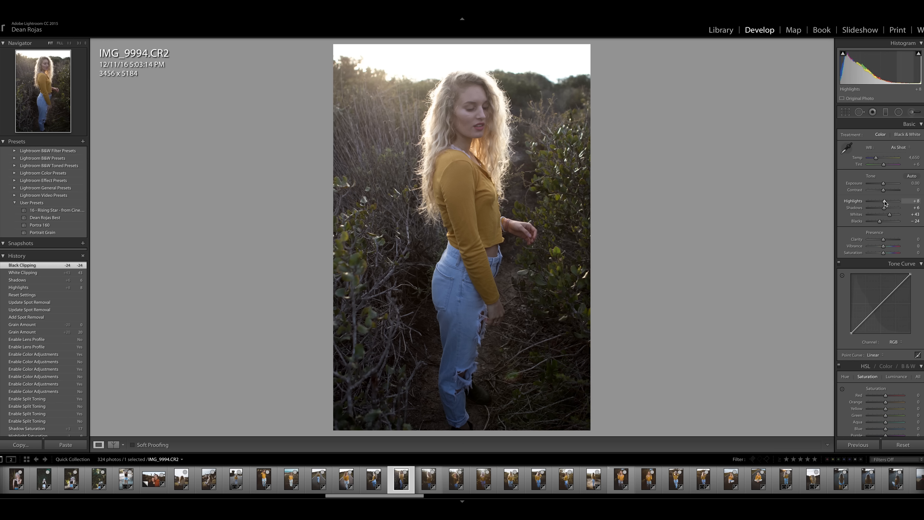
left_click_drag(884, 191, 887, 193)
left_click(910, 240)
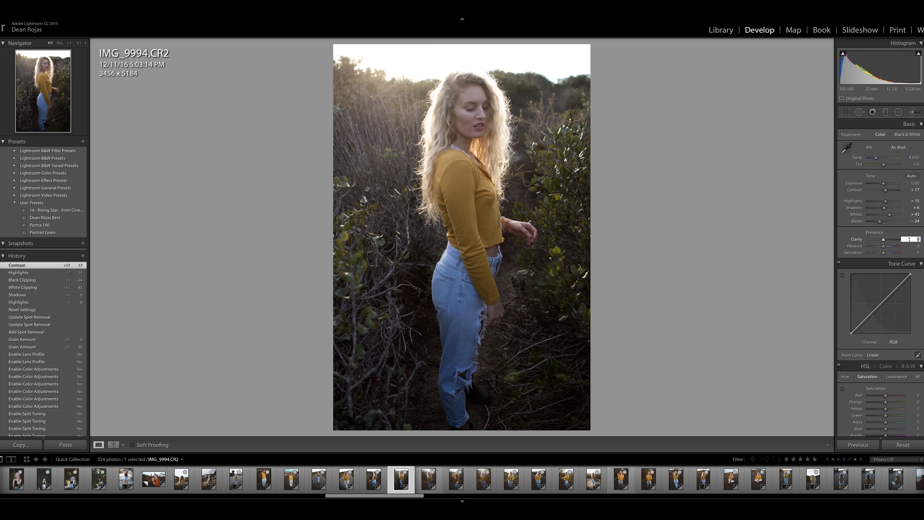
key("Return")
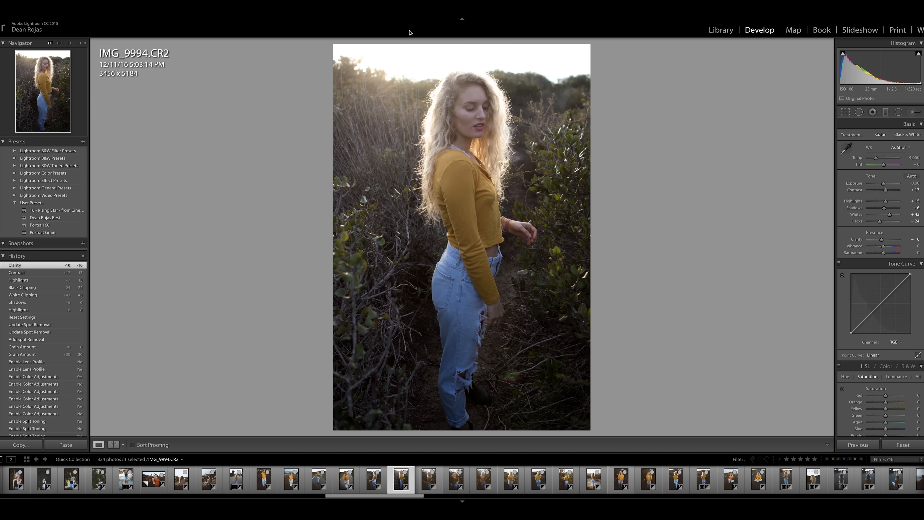
- Compare the woman's face up close at Clarity 0, then restore Clarity to -10 and view the whole photo
left_click(481, 94)
left_click(912, 239)
type("0")
key("Return")
left_click(913, 240)
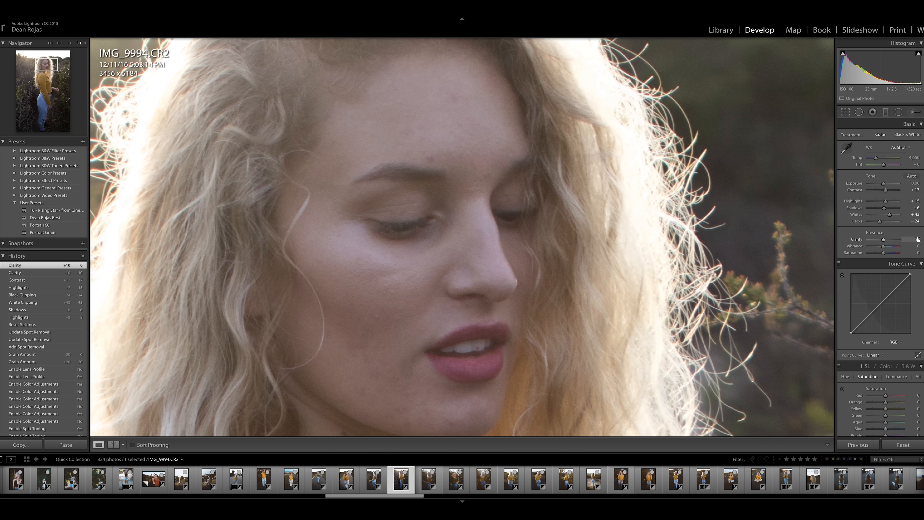
type("-10")
key("Return")
left_click(51, 43)
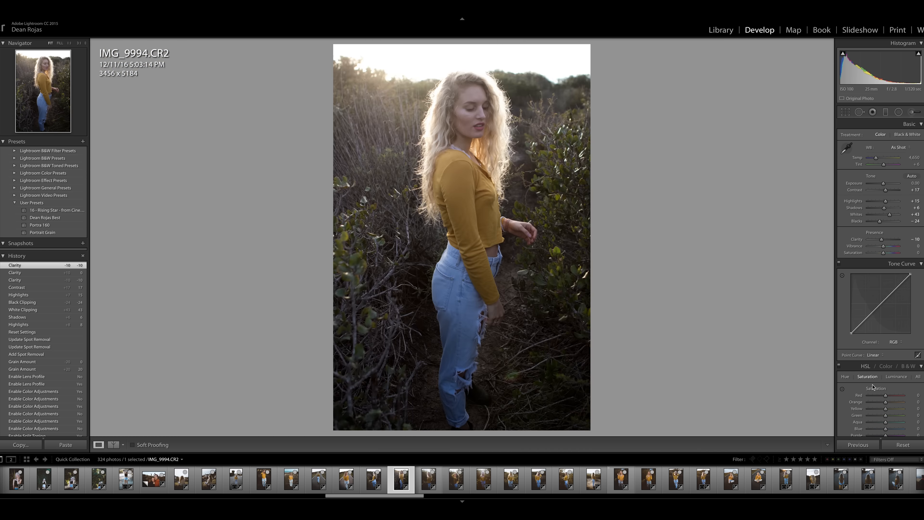
- Add three points to the RGB tone curve, in the shadows, midtones and highlights
scroll(891, 389, "down", 5)
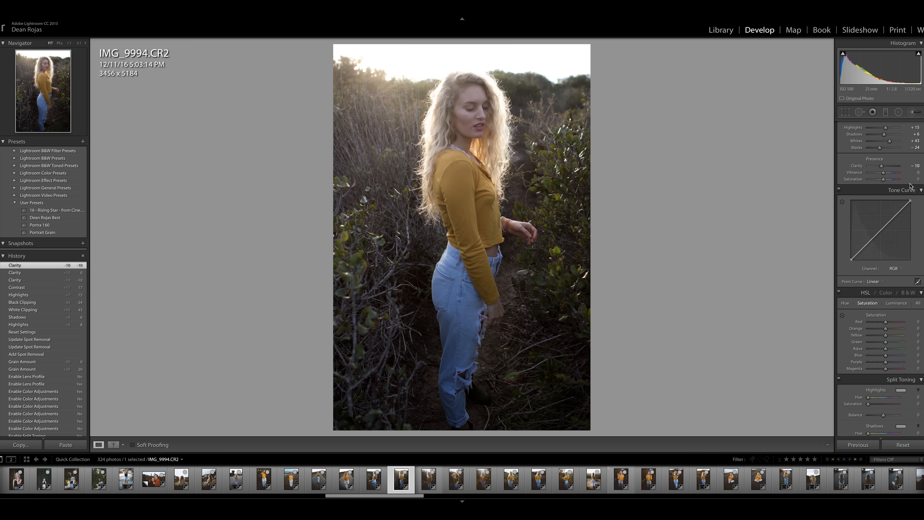
left_click(866, 245)
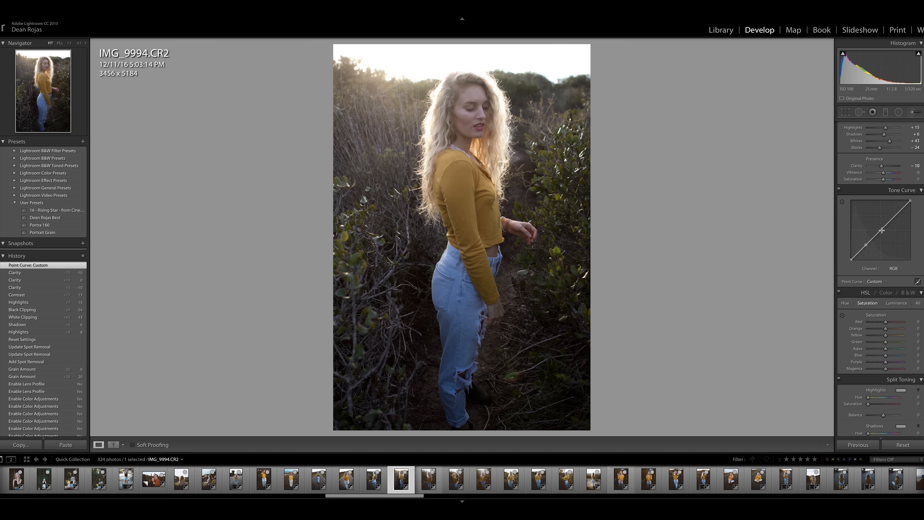
left_click(882, 230)
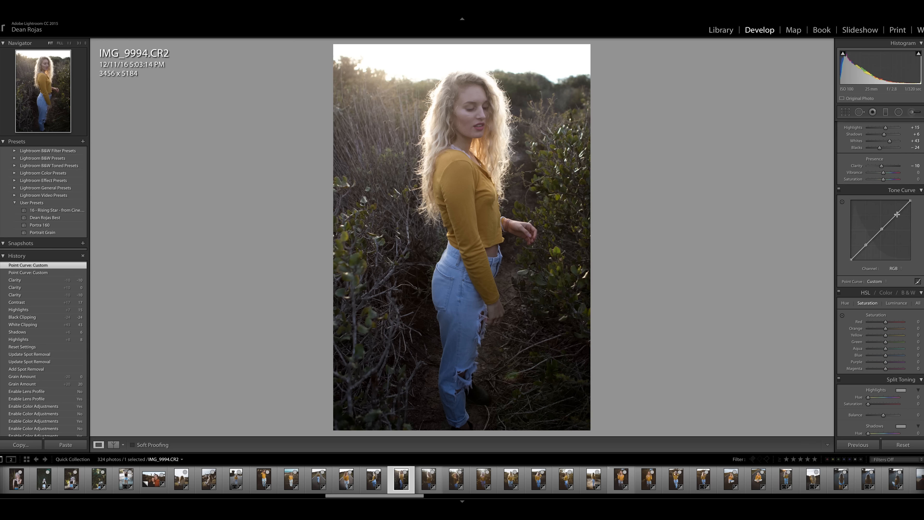
left_click(897, 215)
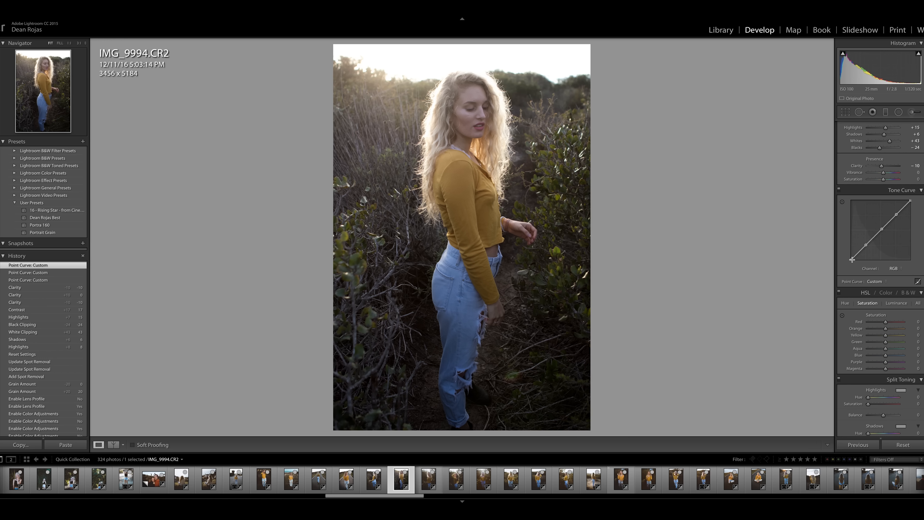
- Raise the black point of the RGB tone curve to about 9.0 % output for a slight fade
left_click_drag(851, 260, 851, 245)
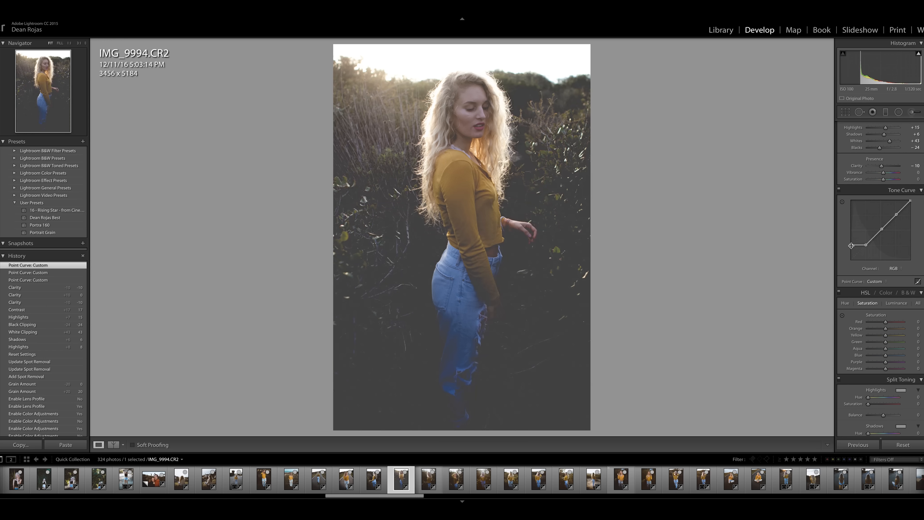
key("ctrl+z")
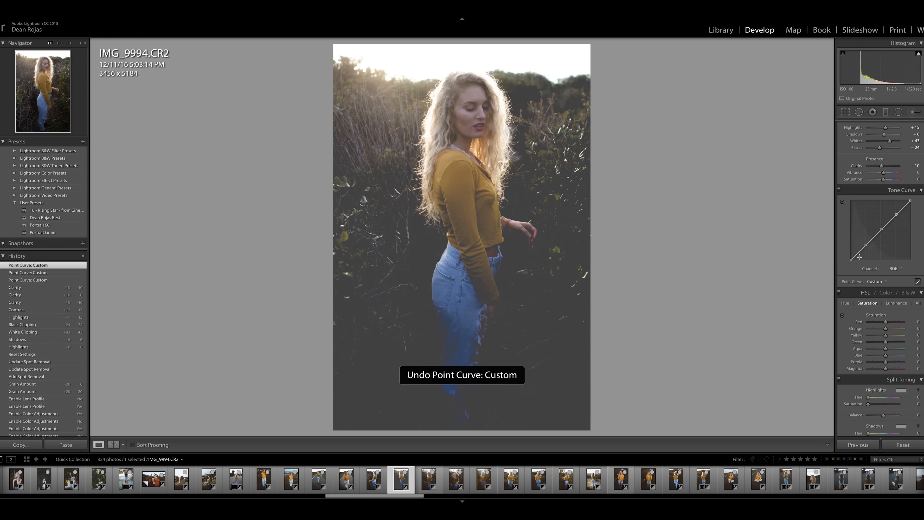
left_click_drag(852, 259, 851, 256)
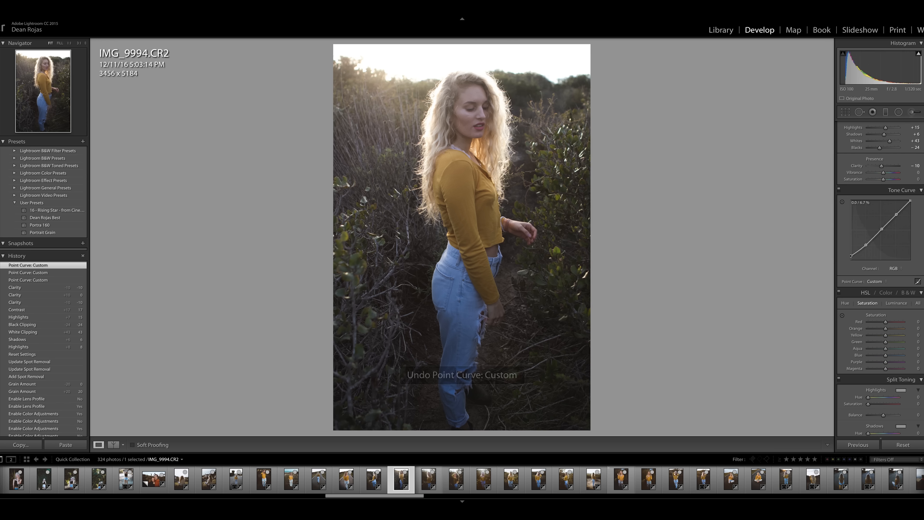
left_click_drag(851, 256, 851, 255)
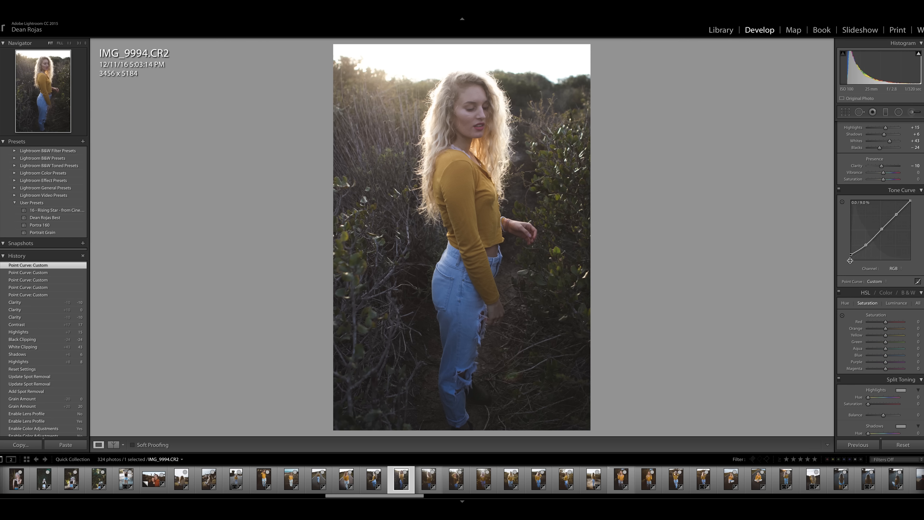
- Pull down the shadow point of the tone curve and raise its midtone point slightly
left_click_drag(866, 244, 866, 248)
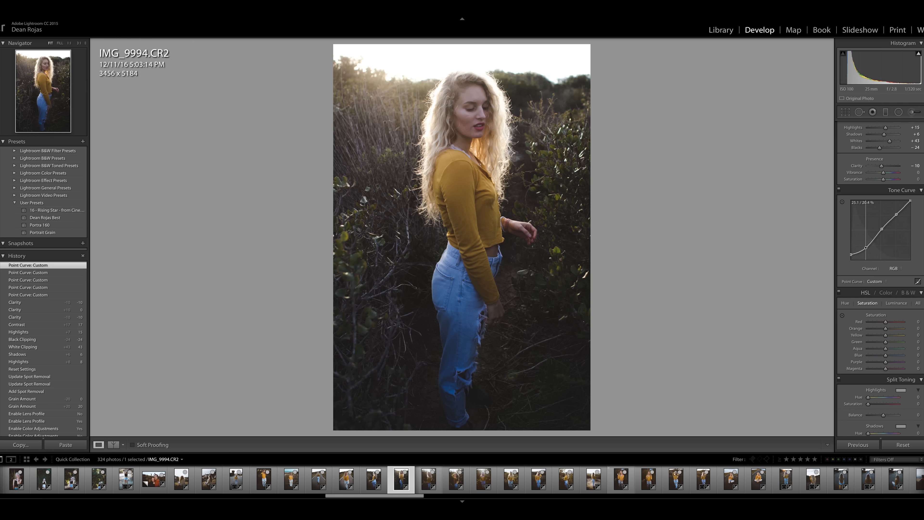
left_click_drag(866, 247, 866, 249)
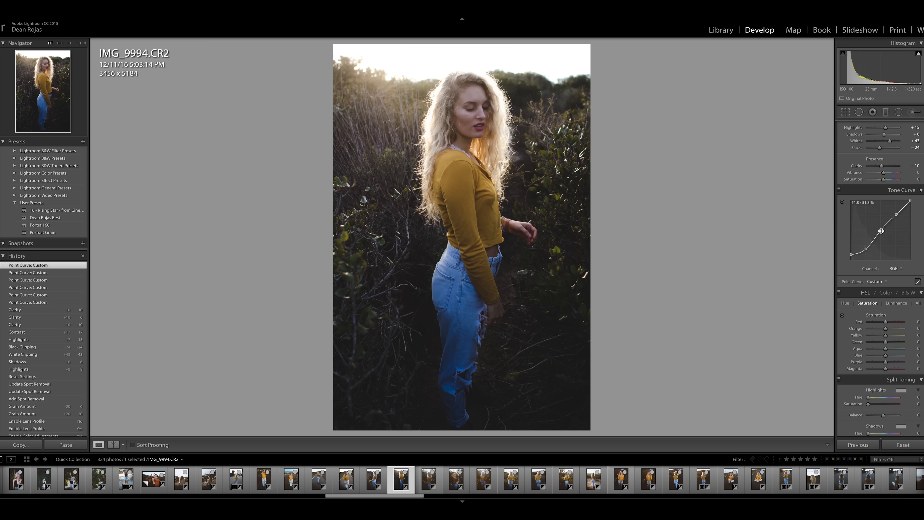
left_click_drag(882, 230, 881, 228)
- Inspect the face up close and refine the midtone and highlight points of the tone curve
left_click(475, 109)
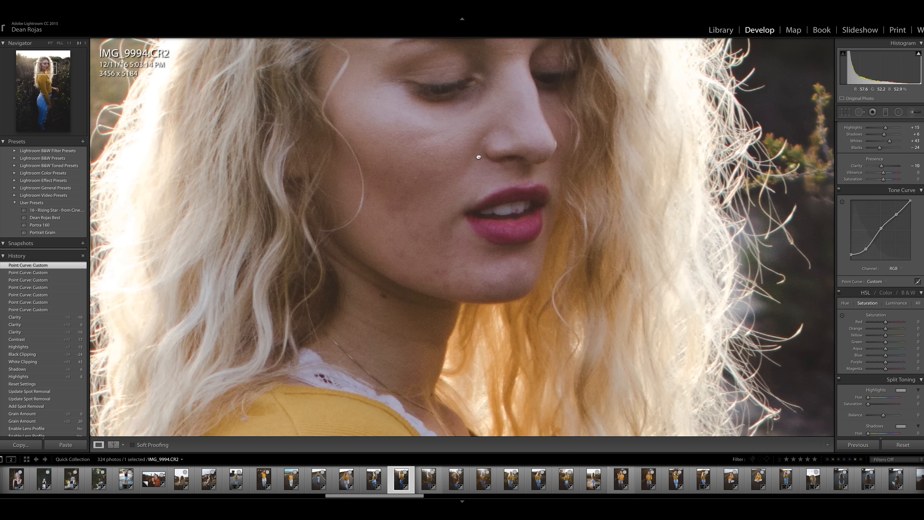
left_click_drag(479, 157, 480, 183)
left_click(69, 43)
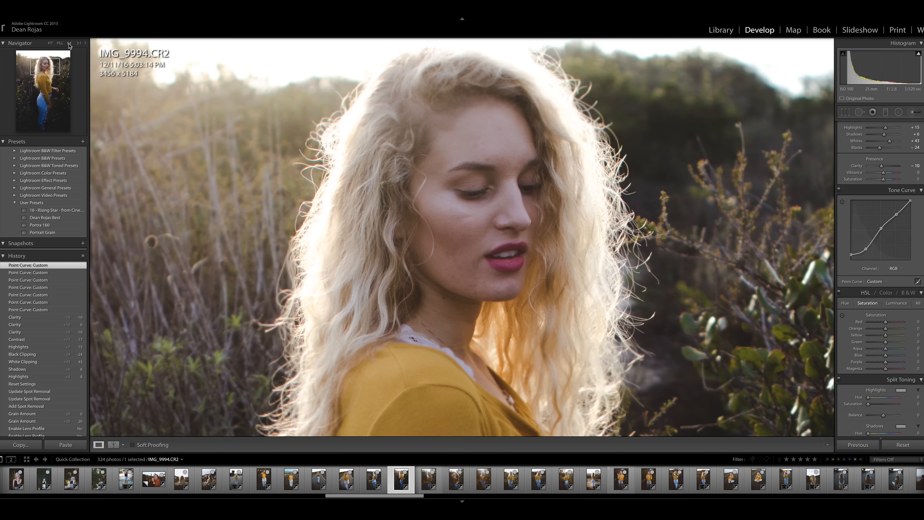
left_click_drag(883, 228, 881, 226)
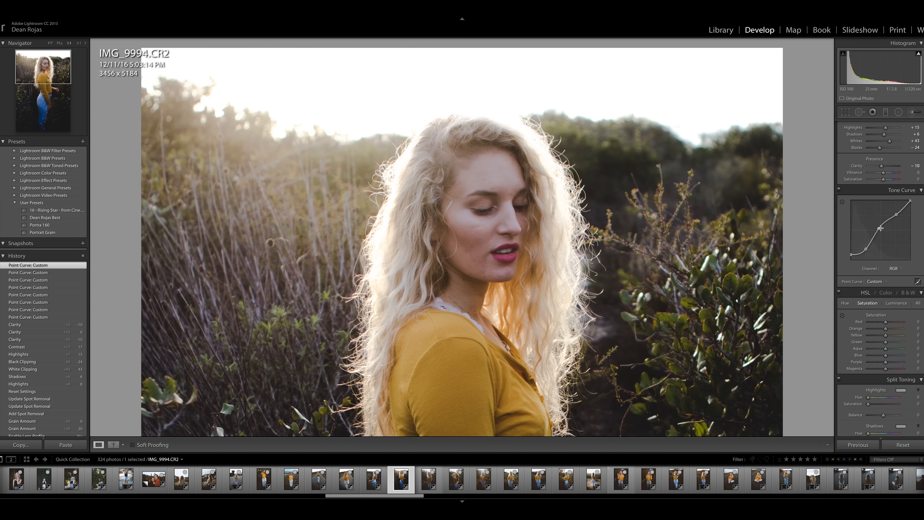
key("ctrl+z")
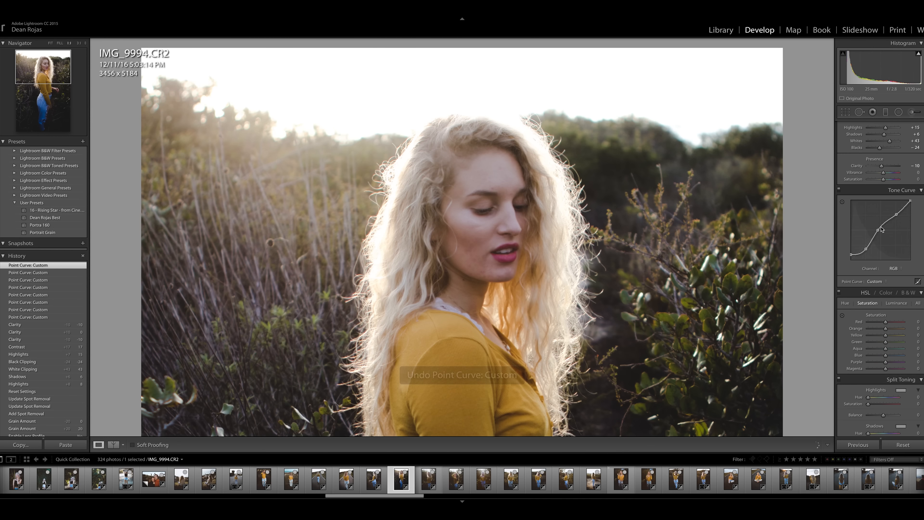
left_click_drag(897, 214, 896, 214)
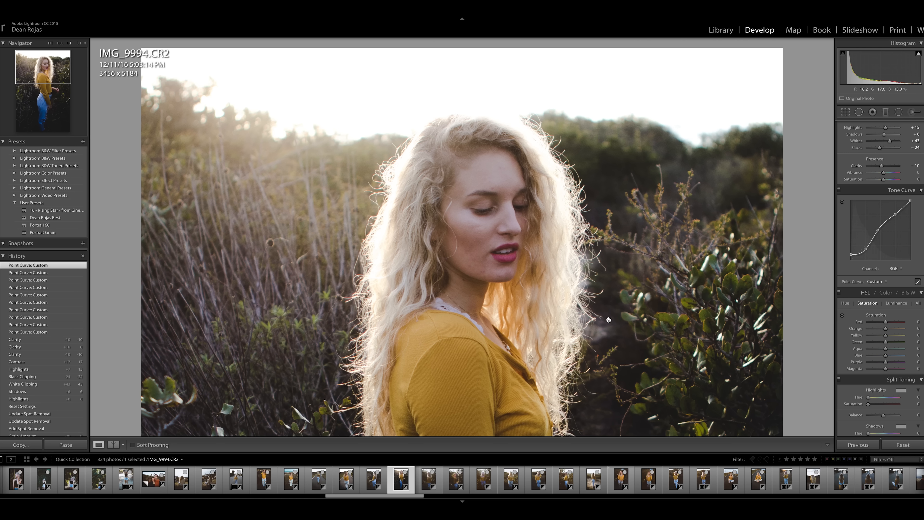
- Compare the whole photo with the tone curve adjustment disabled and enabled
left_click(50, 43)
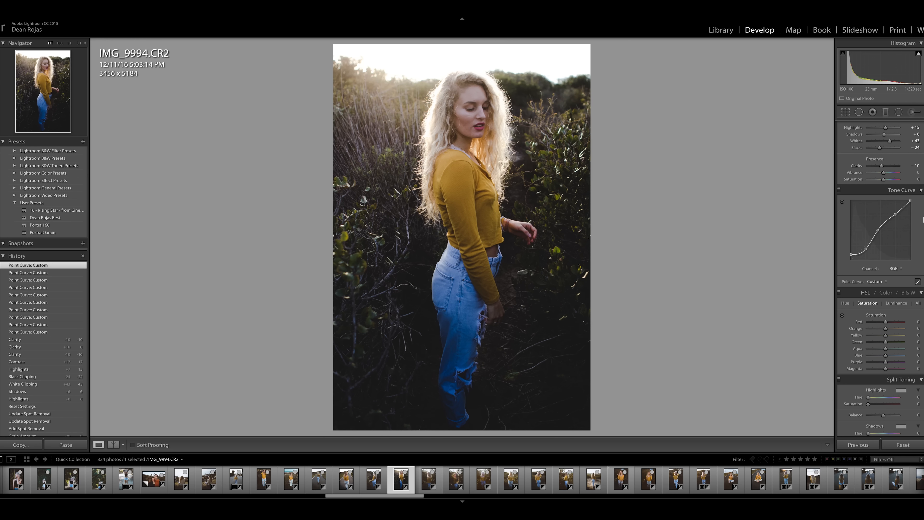
left_click(839, 190)
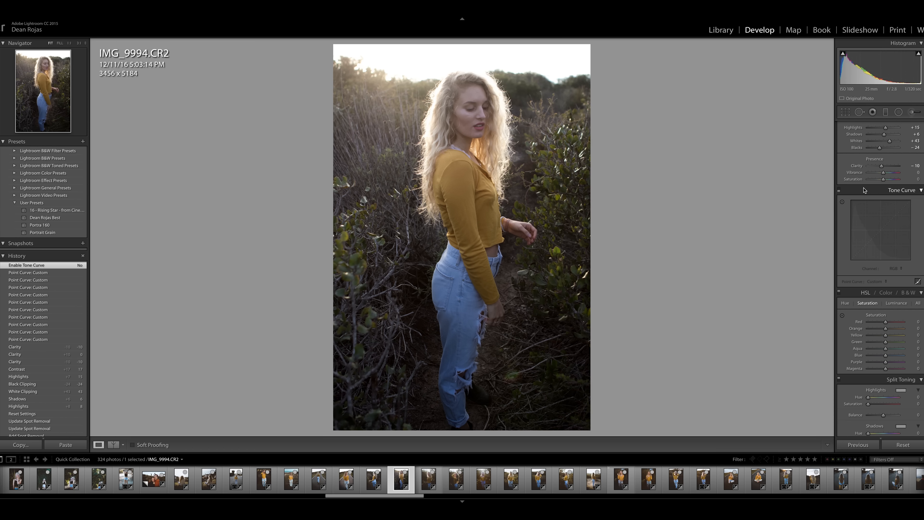
left_click(839, 190)
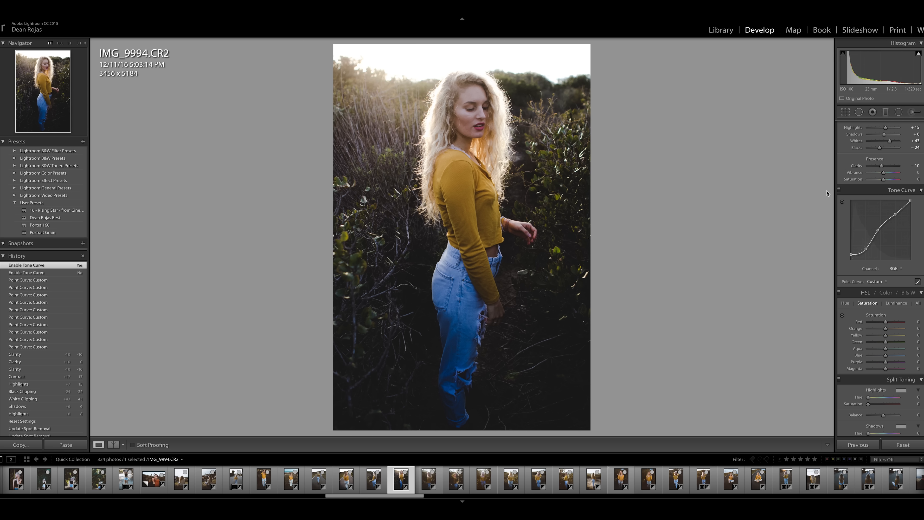
- Desaturate the blue jeans with the targeted adjustment tool, setting Blue saturation to -27 and Purple to -4
scroll(871, 231, "down", 3)
scroll(872, 228, "down", 2)
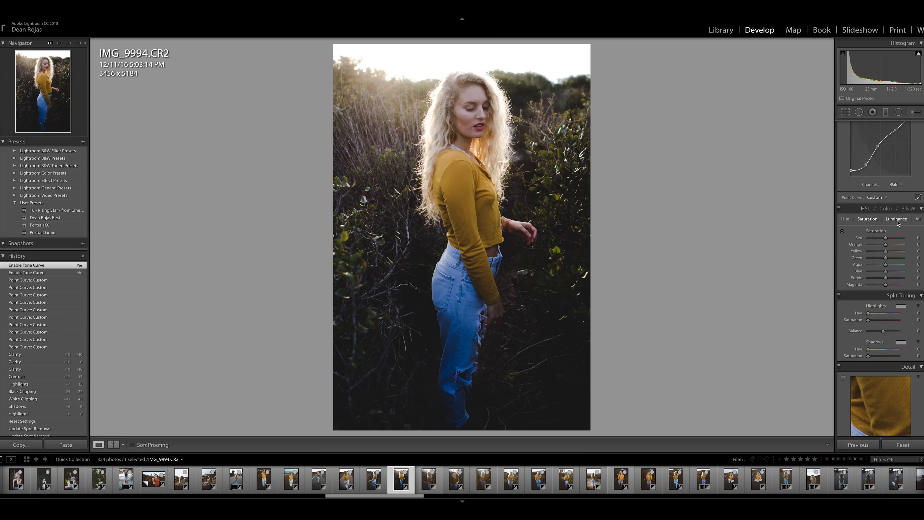
left_click(843, 231)
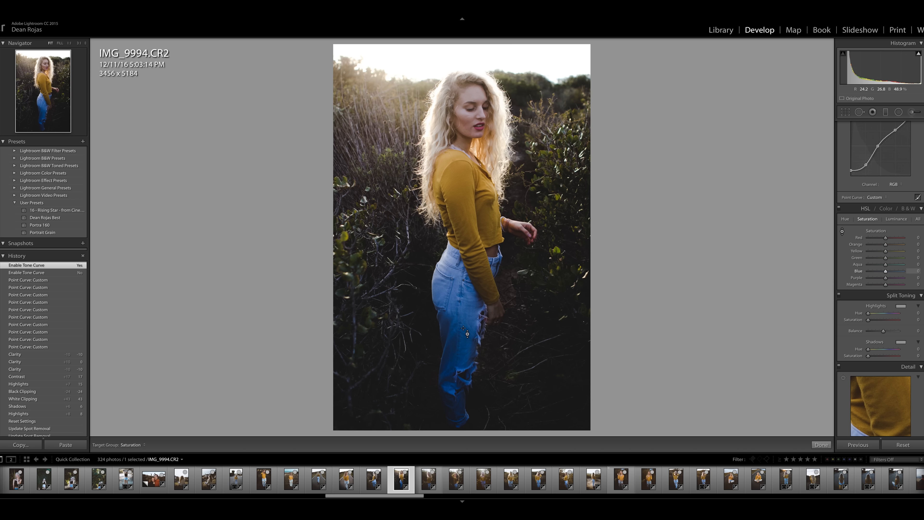
left_click_drag(459, 333, 458, 334)
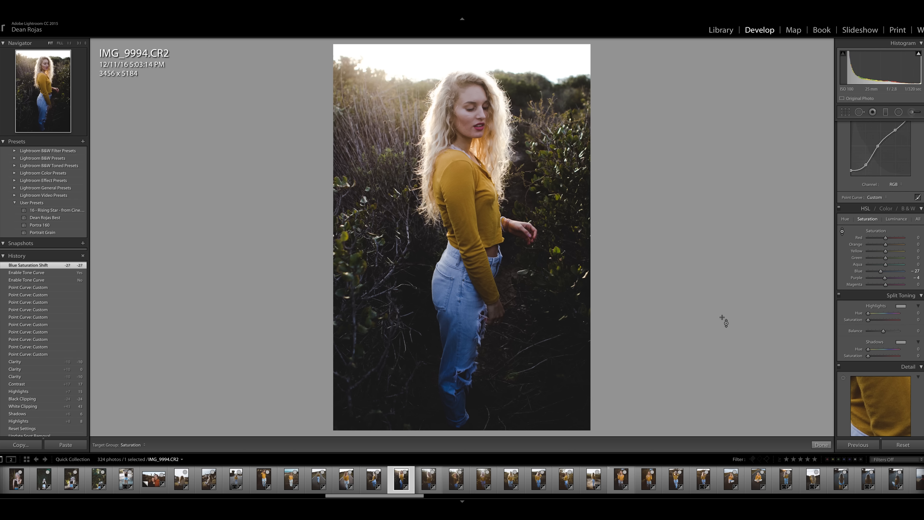
- Shift the hues of the shirt and skin to Red +7, Orange -3 and Yellow -13, checking them up close
left_click(846, 220)
left_click_drag(455, 190, 455, 202)
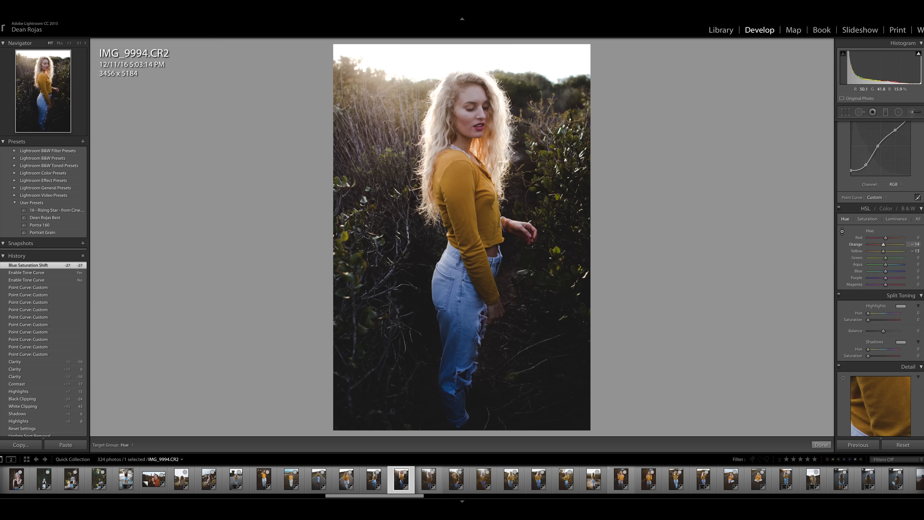
left_click(50, 72)
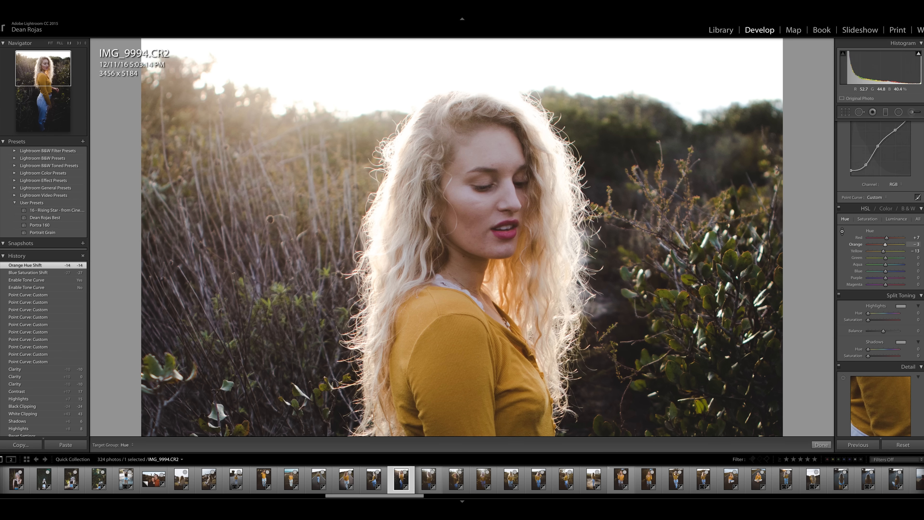
left_click_drag(44, 70, 44, 84)
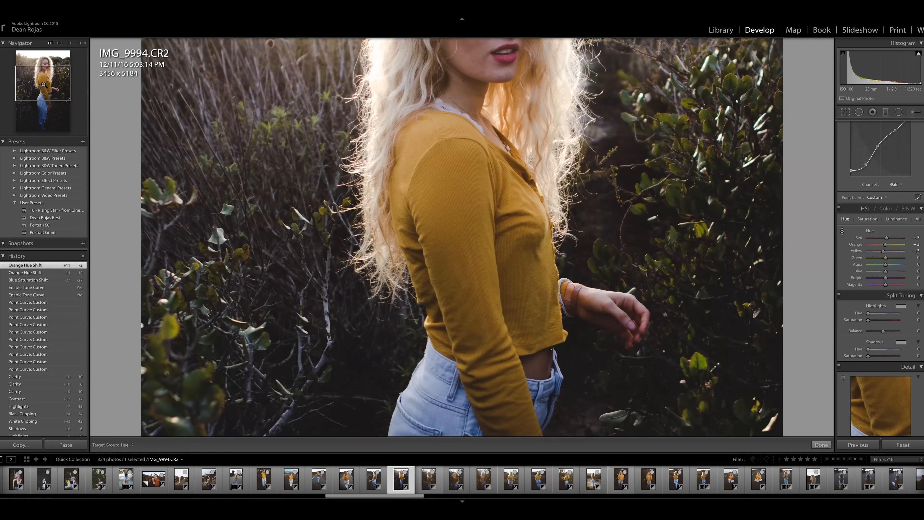
key("z")
- Raise the orange saturation from the yellow shirt and set the Orange and Yellow luminance to +2
left_click(868, 219)
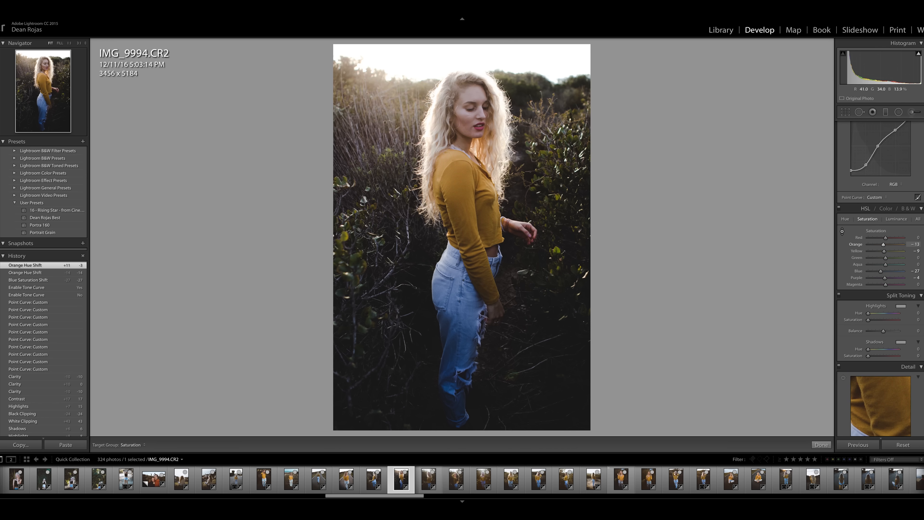
left_click_drag(462, 190, 462, 188)
left_click(888, 218)
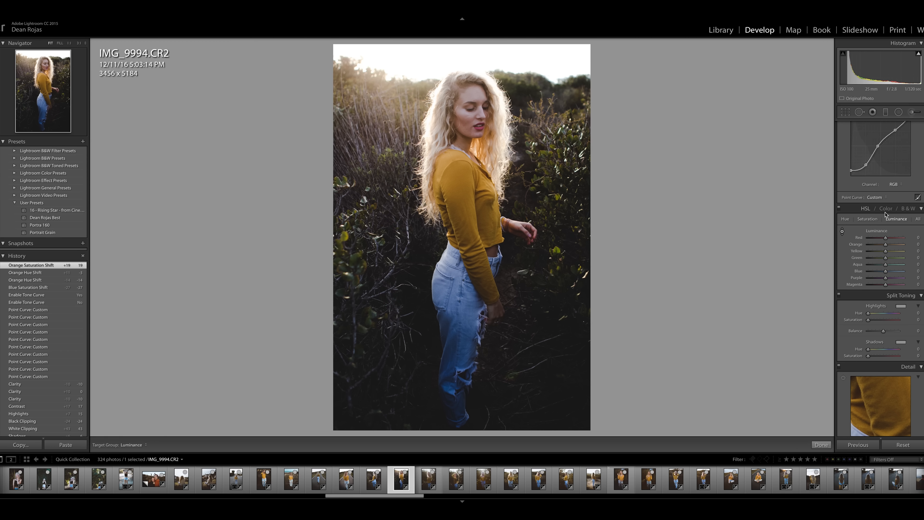
left_click_drag(460, 186, 462, 186)
- Compare the photo with the HSL color adjustments disabled and enabled
left_click(839, 209)
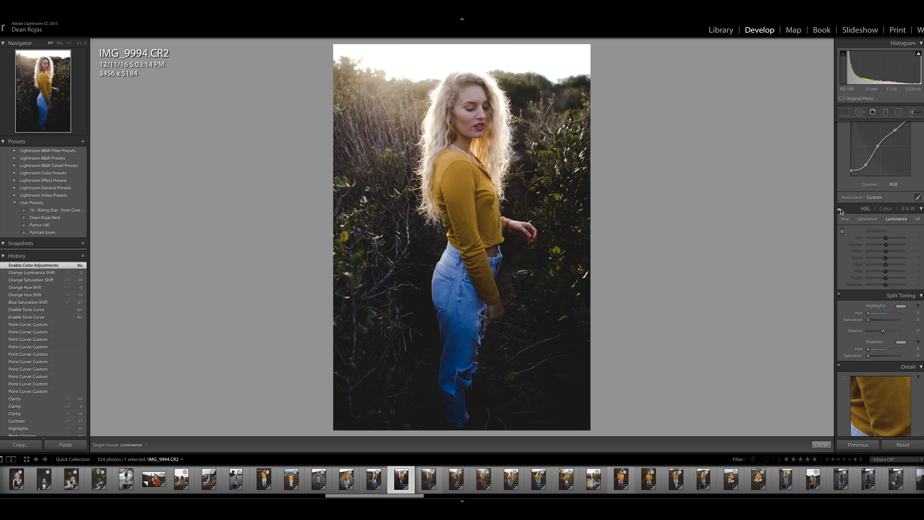
left_click(840, 209)
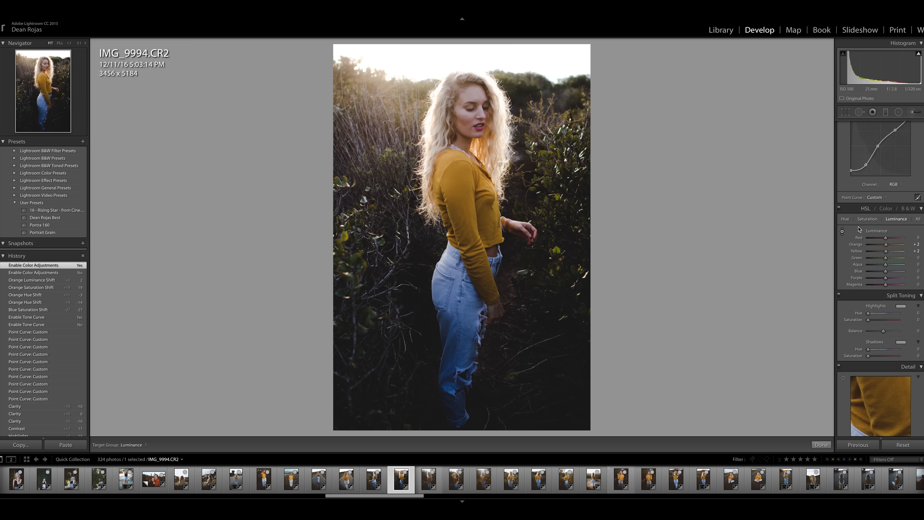
- Set the Yellow hue to -28 and the Green hue to -37 with the targeted adjustment tool
left_click(845, 219)
left_click(842, 232)
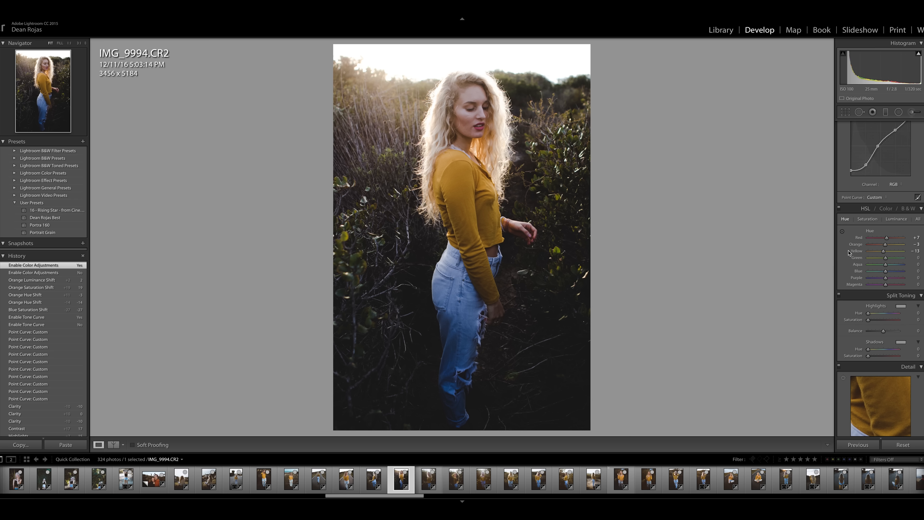
left_click(842, 232)
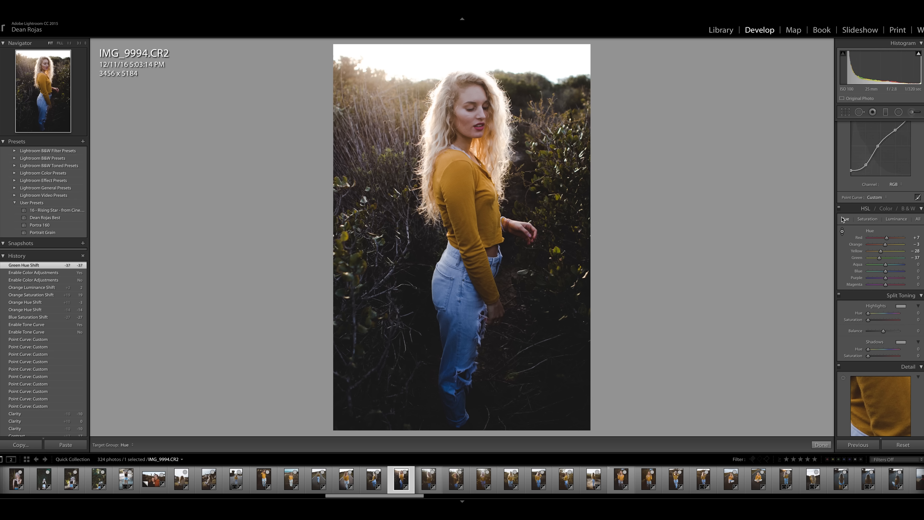
- Compare the photo with the HSL adjustments off and on, and raise the luminance to Orange +6 and Yellow +8
left_click(839, 209)
left_click(839, 210)
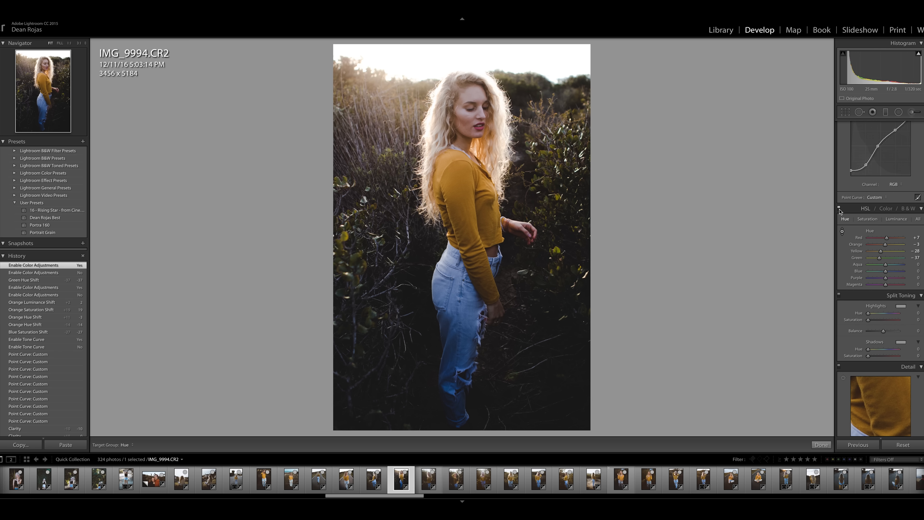
left_click(896, 219)
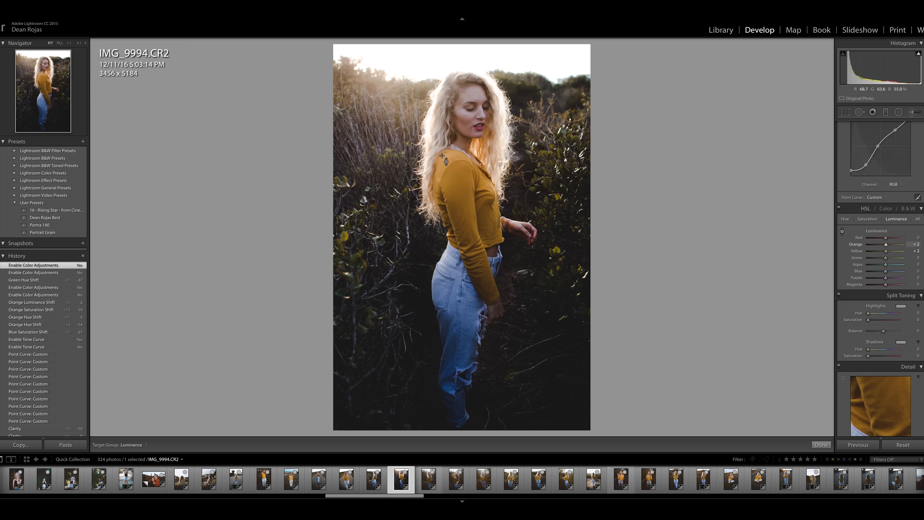
left_click_drag(437, 143, 437, 127)
- Try split toning with highlights at hue 37, saturation 22 and shadows at hue 215, saturation 12
scroll(885, 261, "down", 4)
scroll(885, 261, "down", 1)
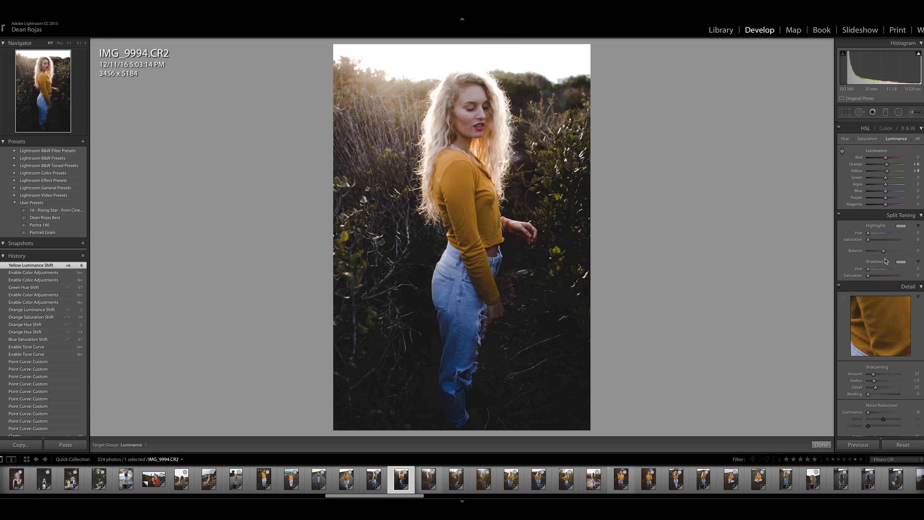
left_click(898, 226)
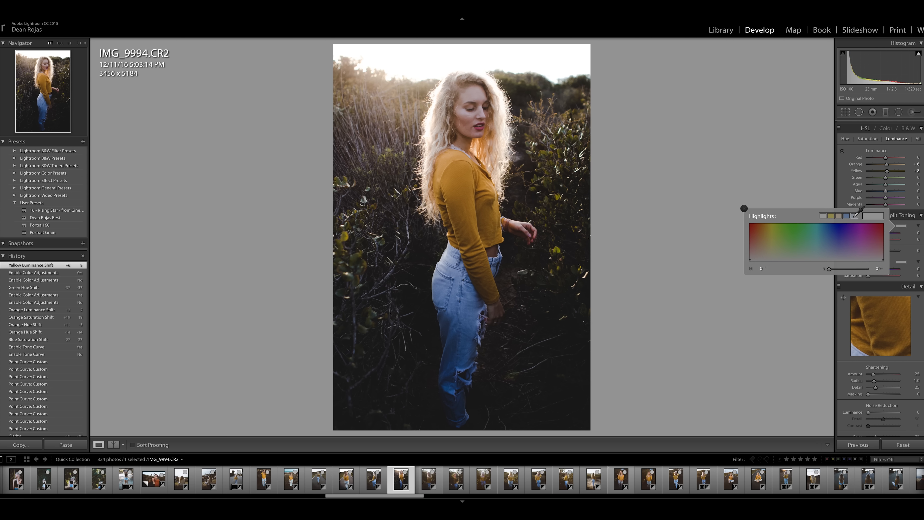
left_click(841, 215)
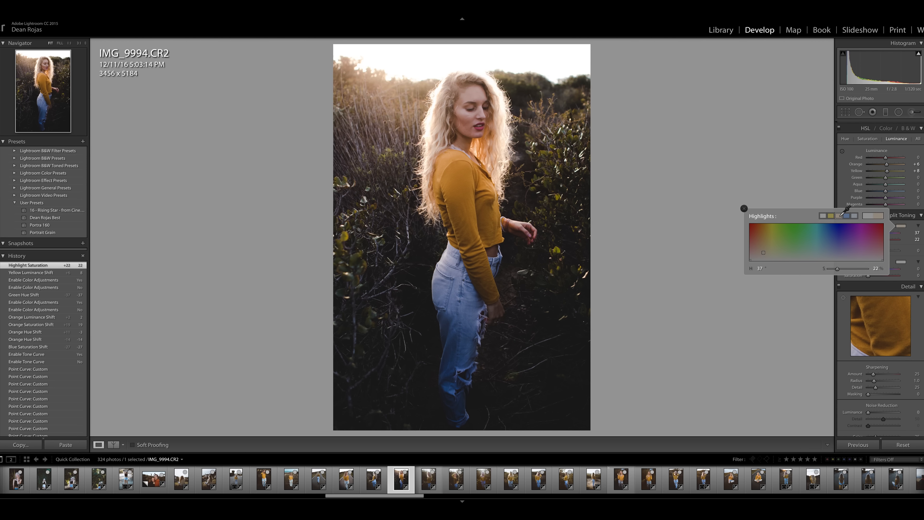
left_click(903, 262)
left_click(854, 251)
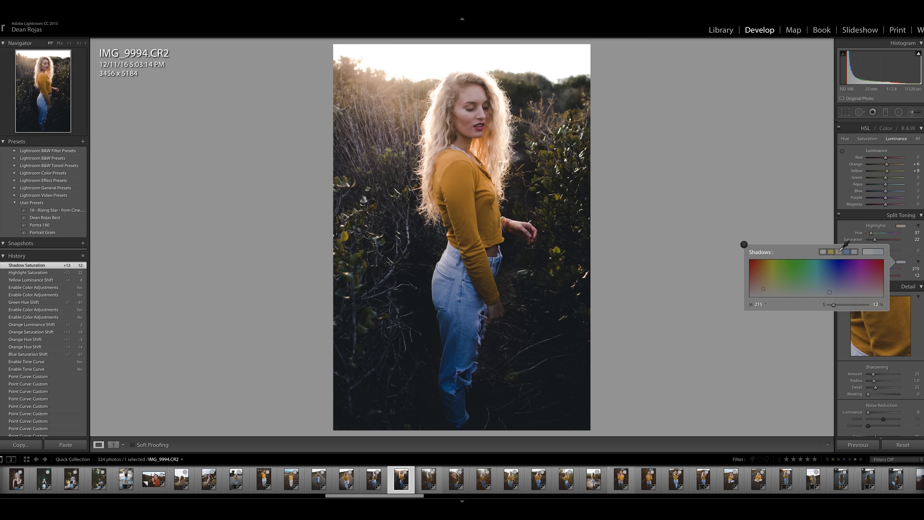
- Set split toning to shadows hue 37, saturation 18 and highlights hue 215, saturation 12, and compare the photo with it off and on
left_click(839, 251)
left_click(904, 227)
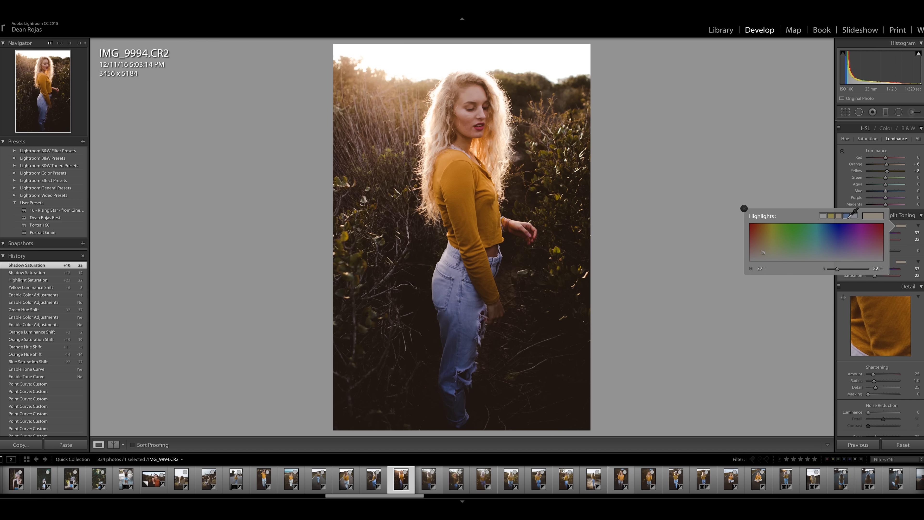
left_click(847, 216)
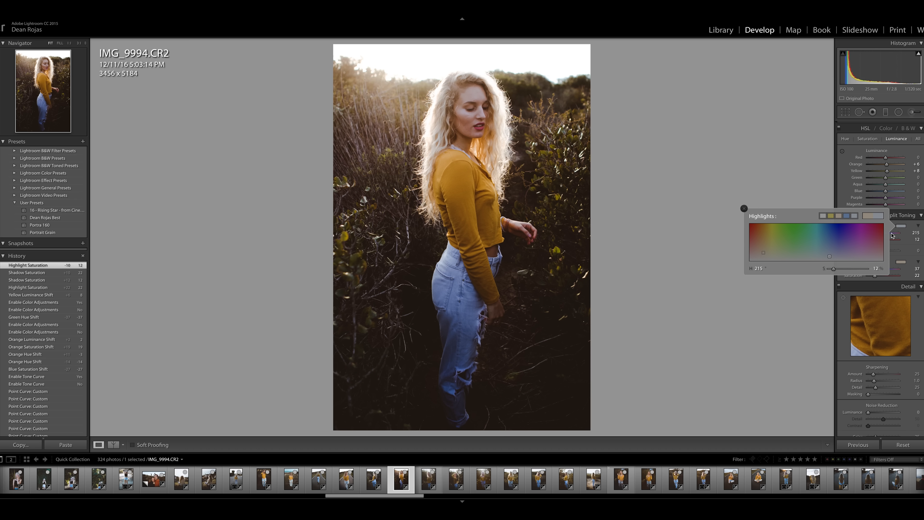
left_click(911, 260)
left_click_drag(876, 276, 874, 277)
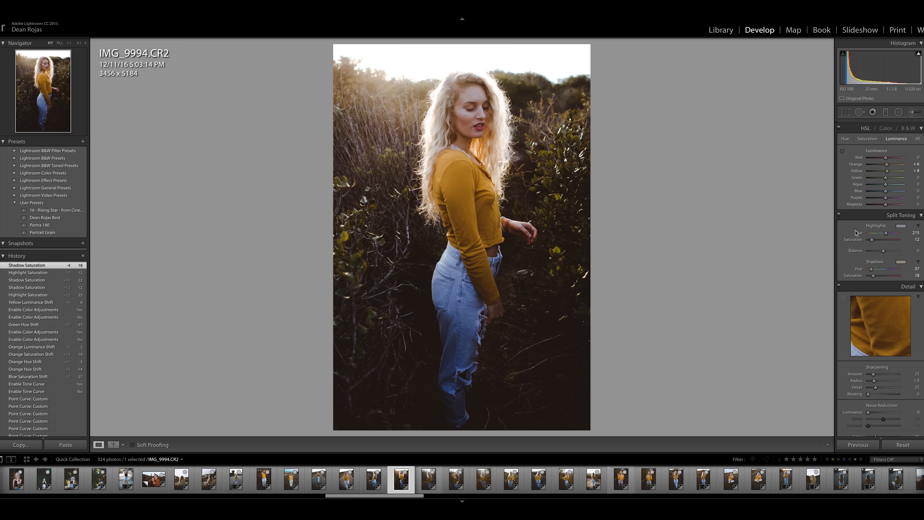
left_click(839, 215)
left_click(839, 216)
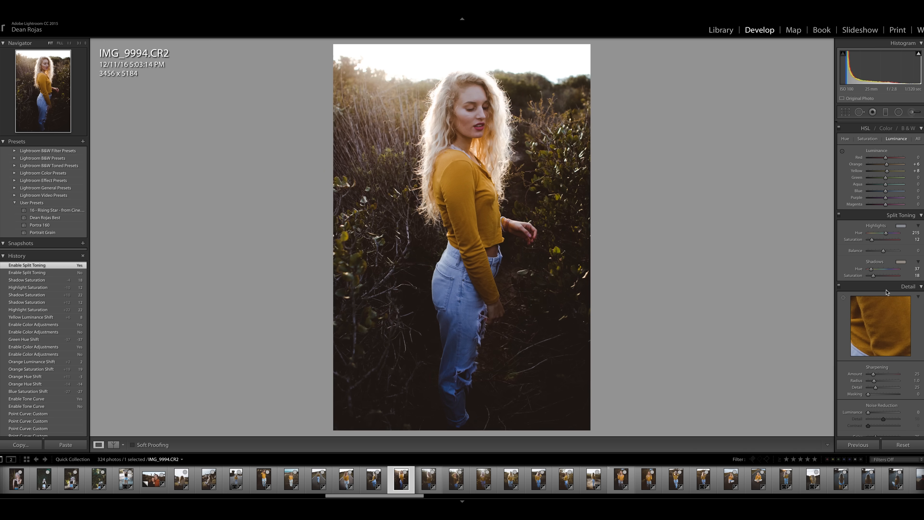
- Compare the photo with lens profile corrections enabled and disabled, leaving them disabled
scroll(886, 292, "down", 5)
scroll(879, 276, "down", 4)
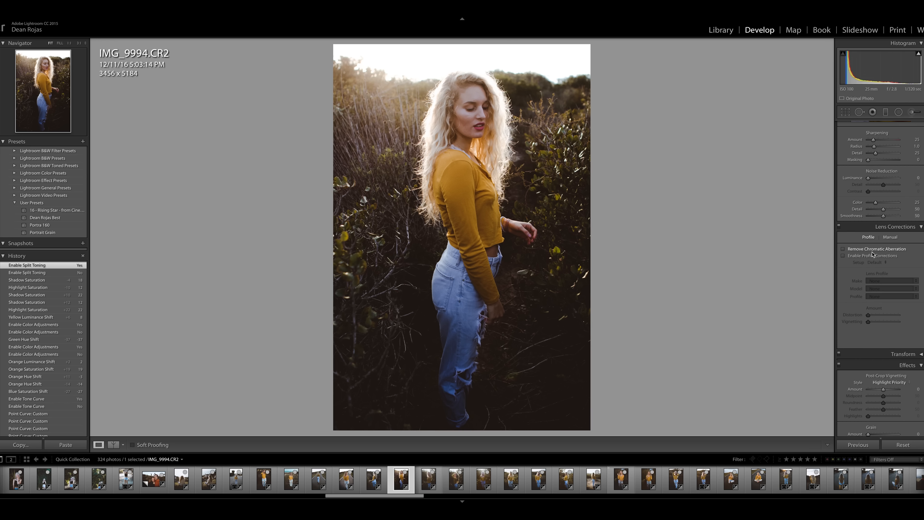
left_click(844, 256)
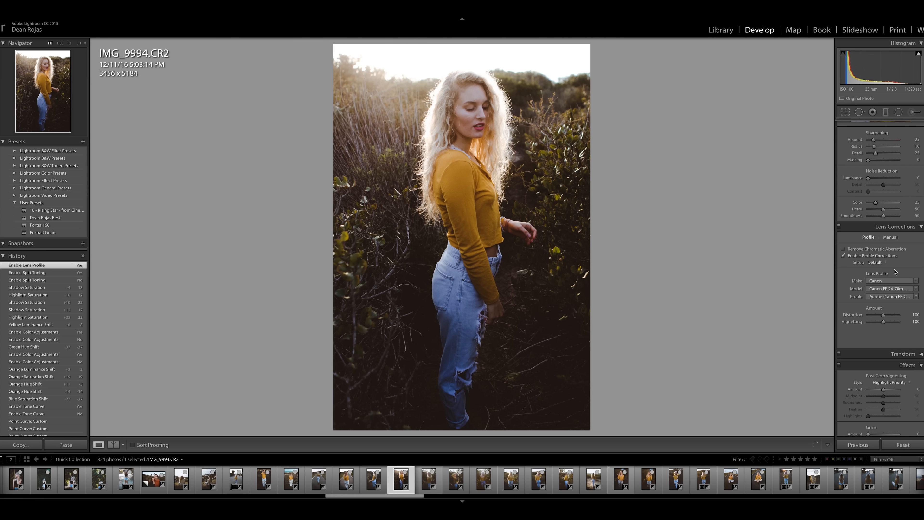
left_click(844, 256)
left_click(843, 256)
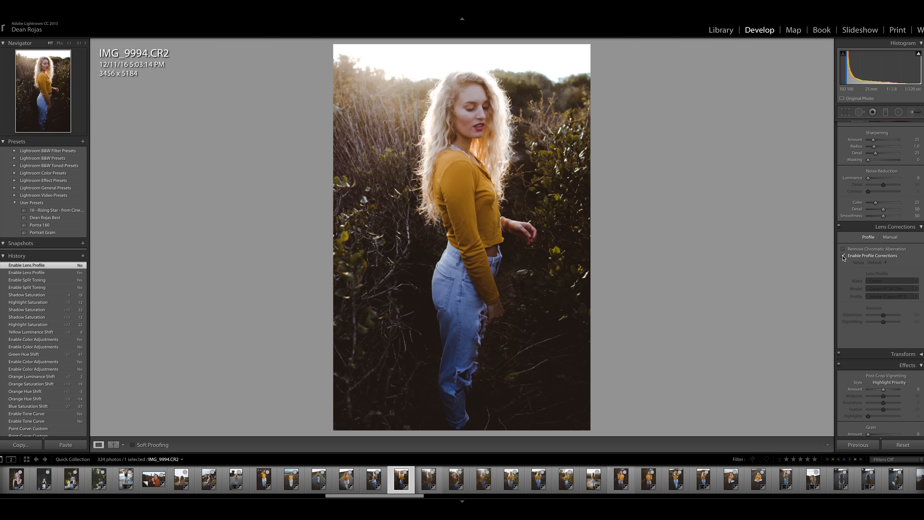
left_click(844, 256)
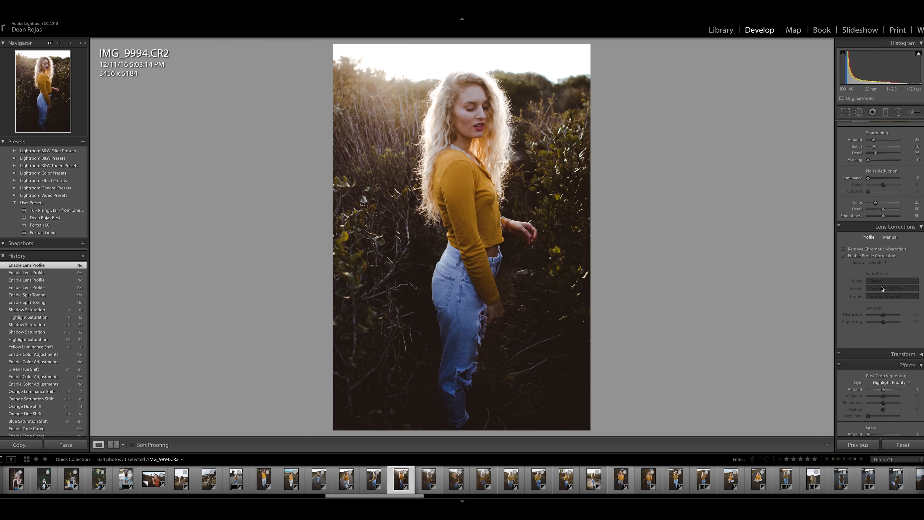
- Try a grain amount of 20, check it up close and return the grain amount to 0
scroll(850, 289, "down", 3)
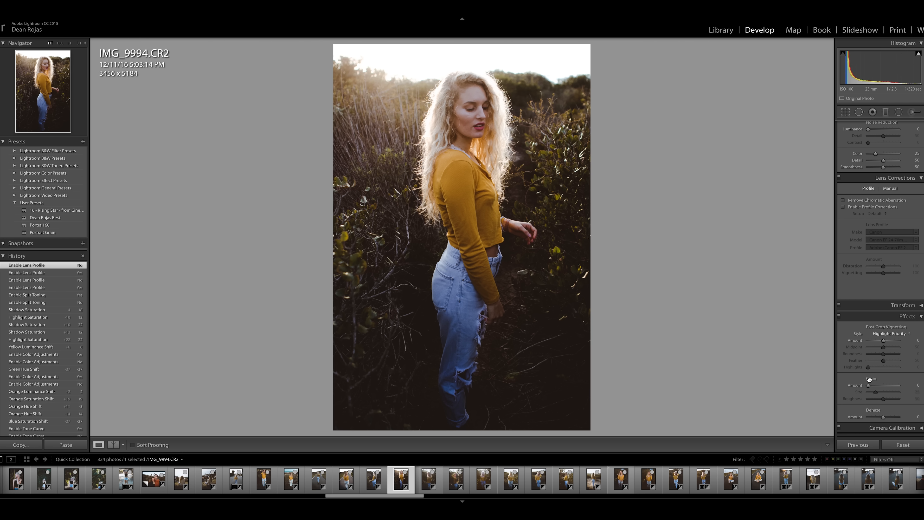
left_click(913, 386)
key("Return")
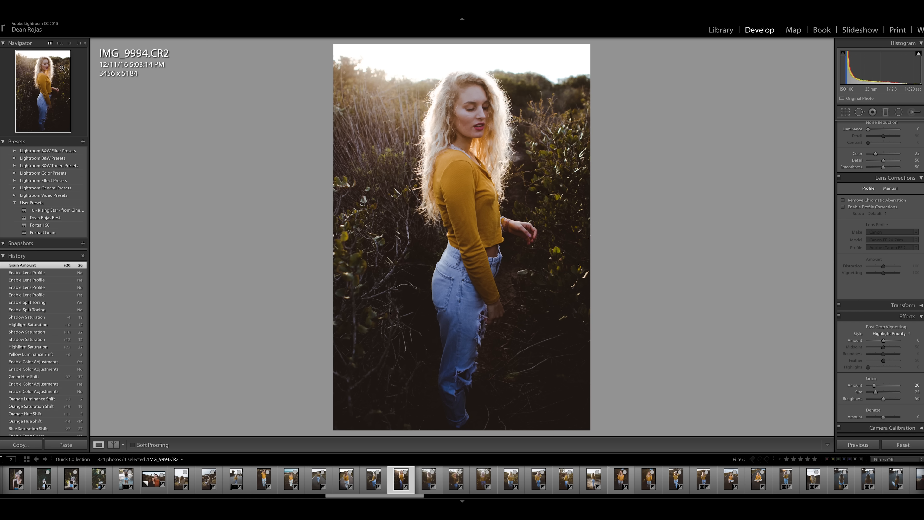
left_click(47, 66)
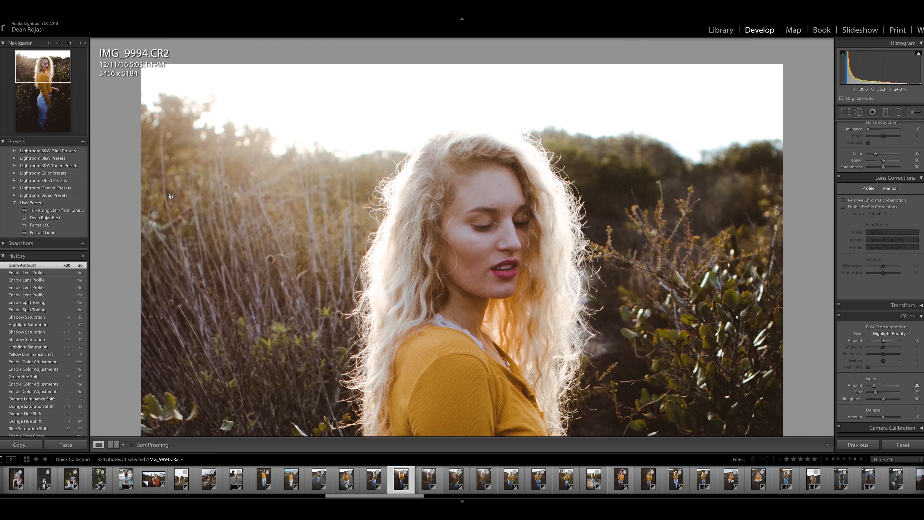
left_click(917, 385)
type("0")
key("Return")
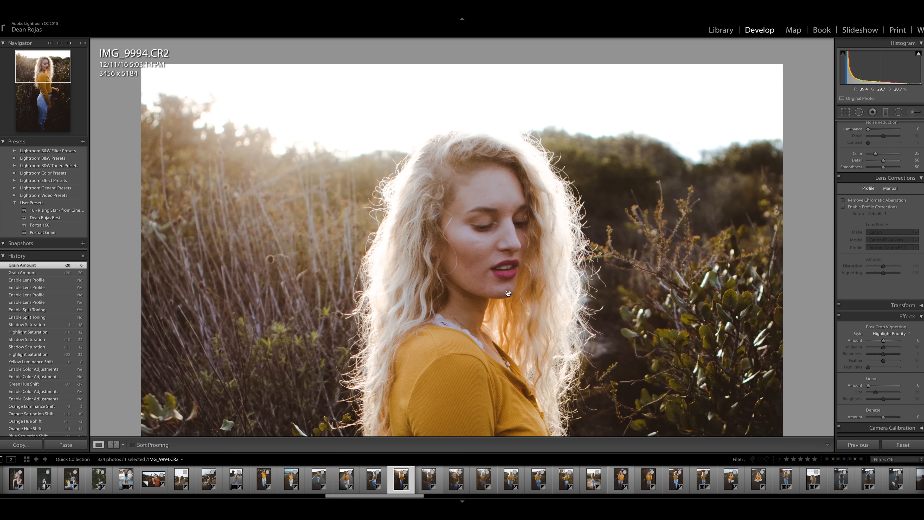
- Zoom in closely on the woman's face and heal a small blemish with the Spot Removal tool
left_click_drag(464, 240, 464, 225)
left_click(859, 112)
key("z")
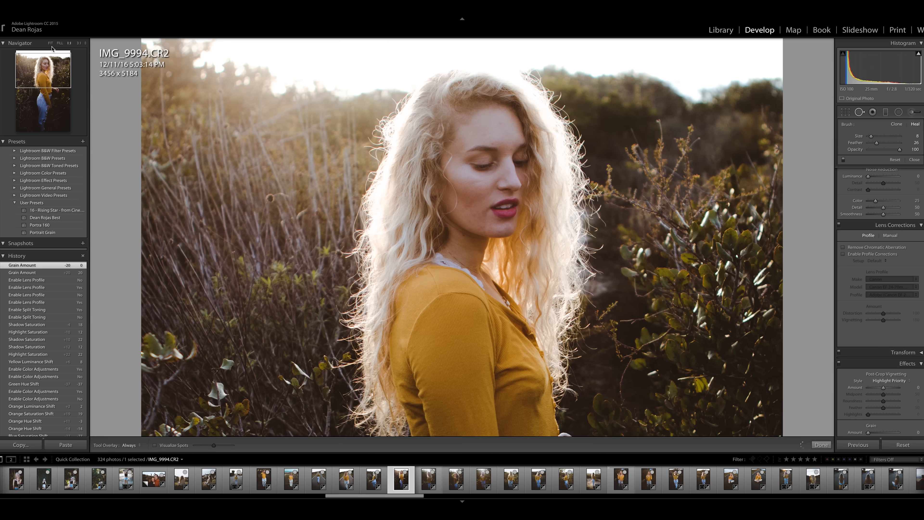
scroll(893, 302, "up", 5)
scroll(893, 301, "up", 5)
left_click(69, 43)
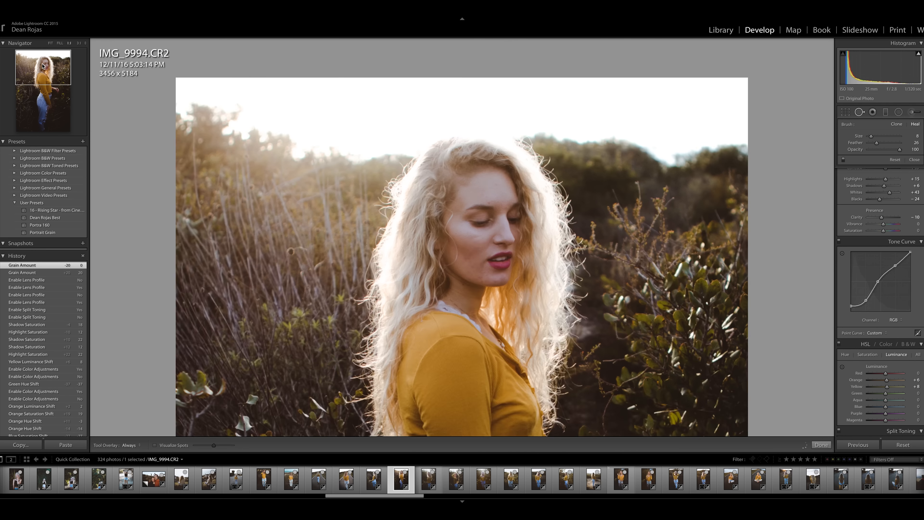
left_click(78, 43)
left_click(462, 260)
key("ctrl+z")
left_click_drag(429, 248, 324, 141)
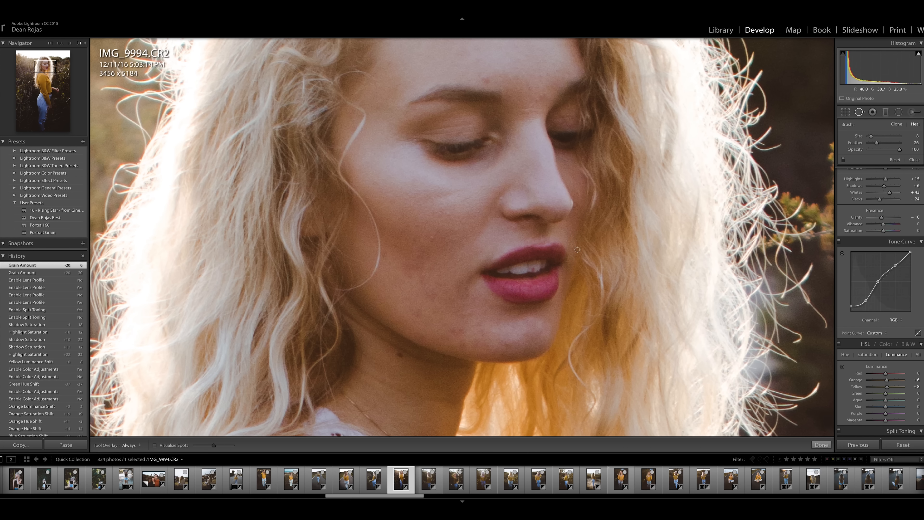
left_click(533, 269)
key("q")
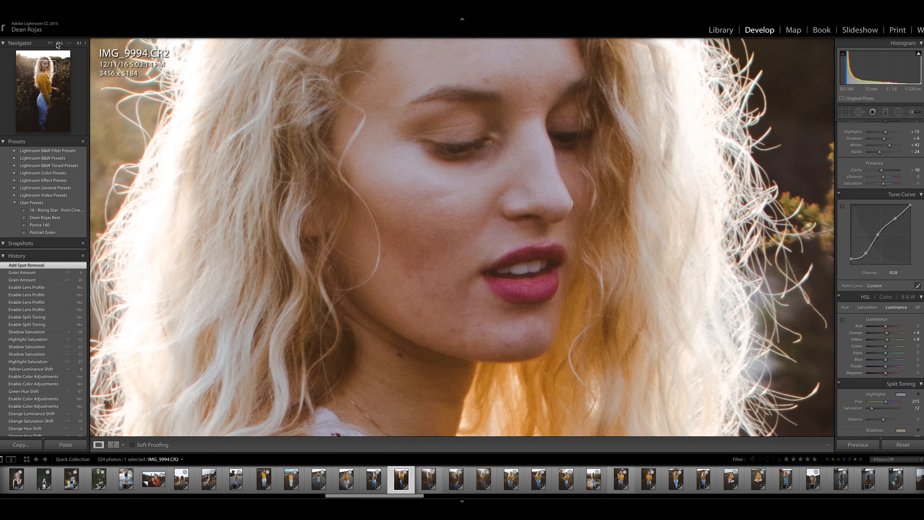
- Compare the whole edited photo with the unedited original twice by resetting all settings and undoing each reset
left_click(425, 233)
left_click(912, 444)
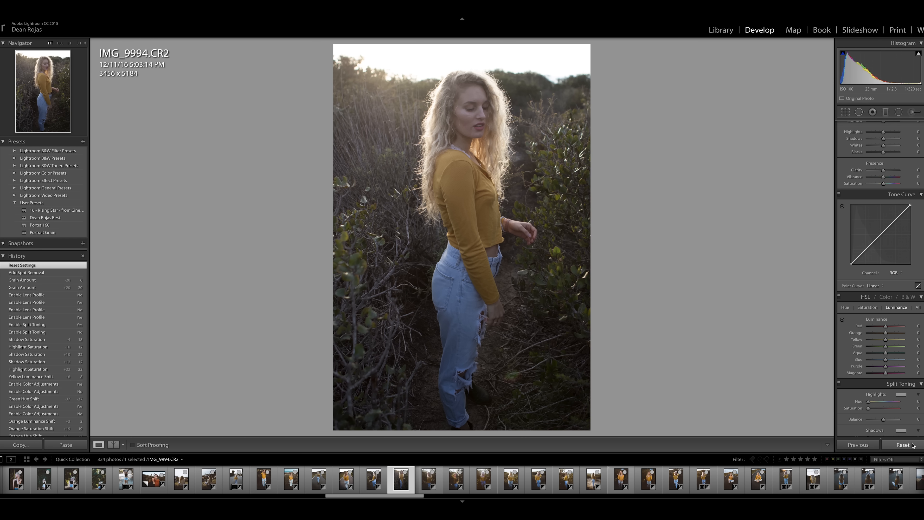
key("ctrl+z")
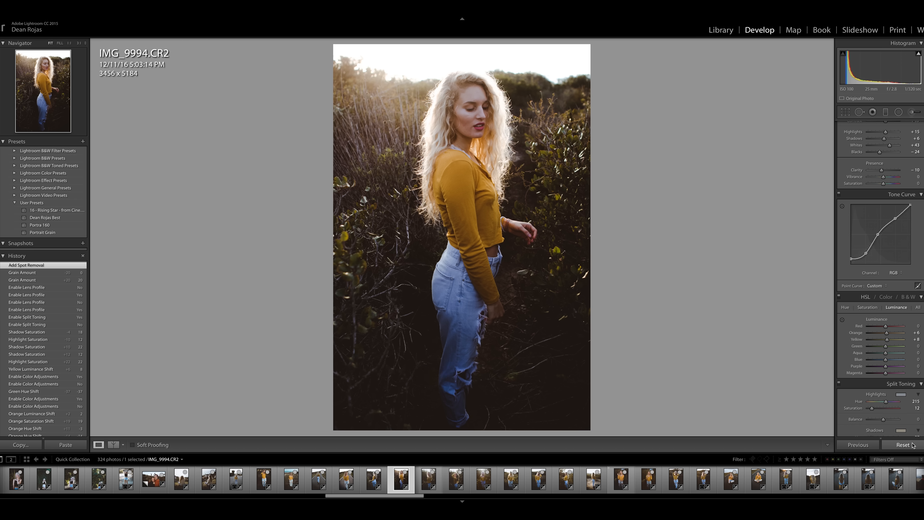
left_click(912, 444)
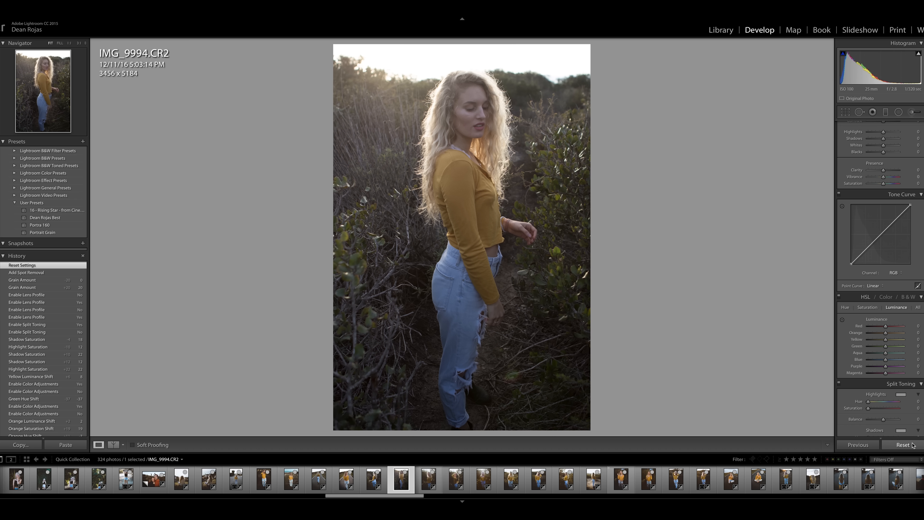
key("ctrl+z")
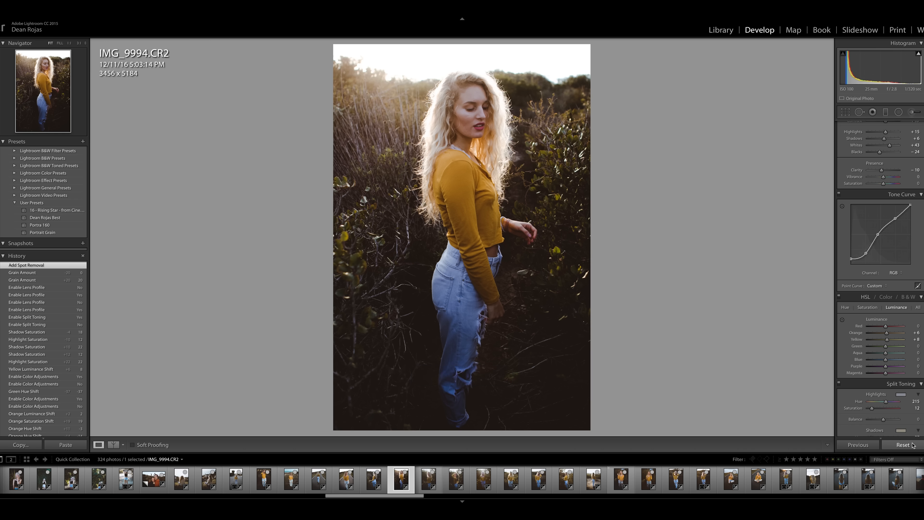